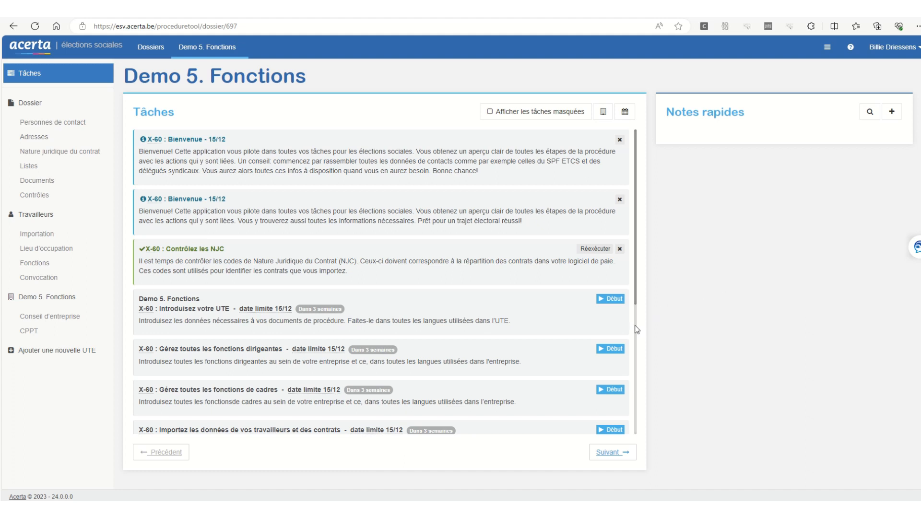
- Start the "Gérez toutes les fonctions dirigeantes" task and add a function titled "responsable RH" with the French description "/"
scroll(583, 347, down, 1)
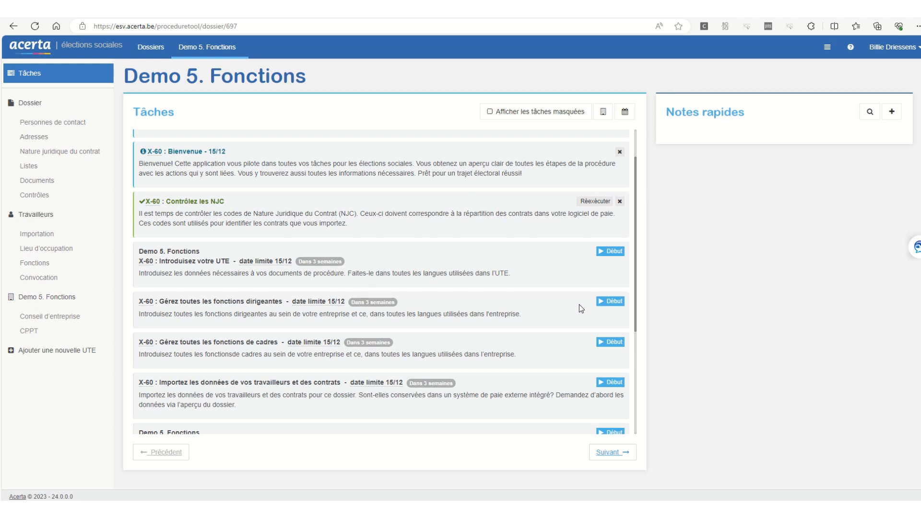
click(618, 303)
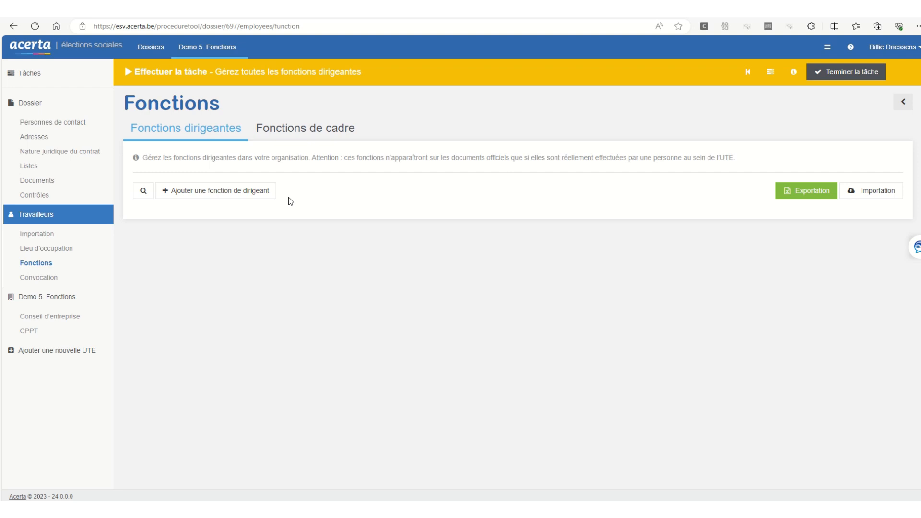
click(254, 200)
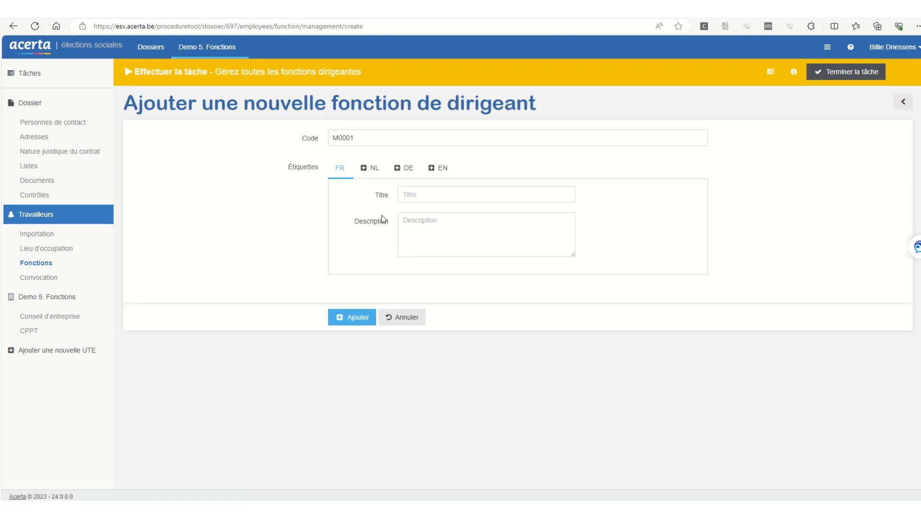
click(414, 199)
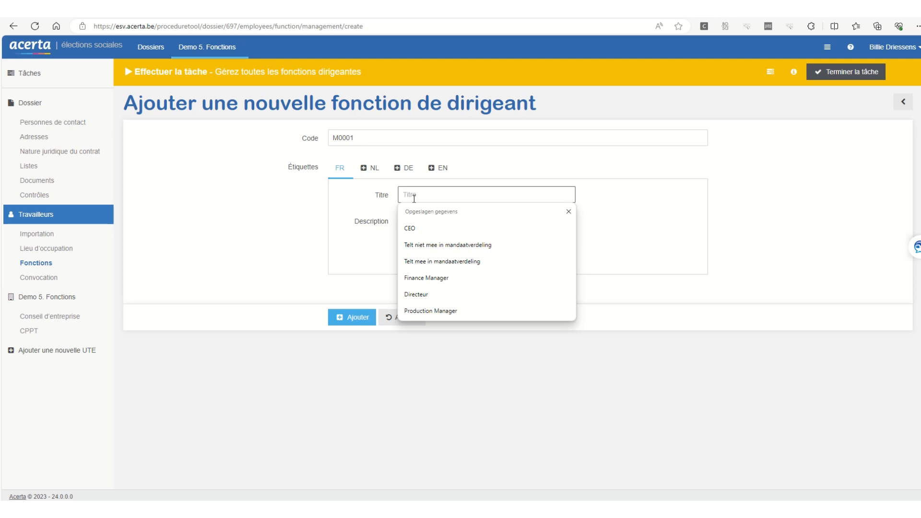
text(respn)
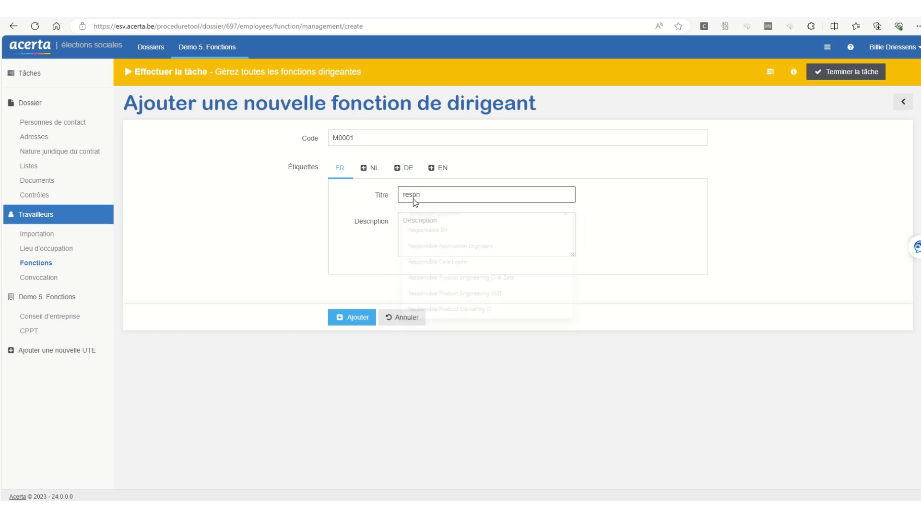
key(BackSpace)
text(o)
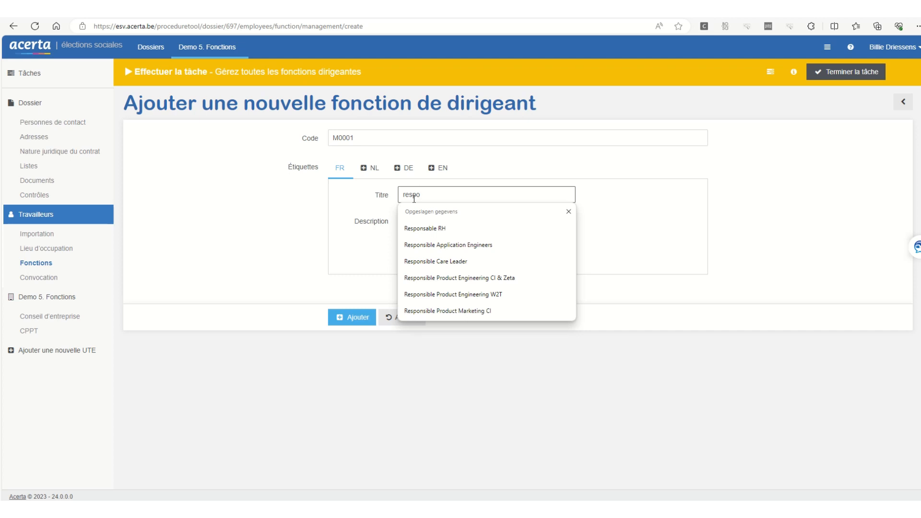
text(nsable RH)
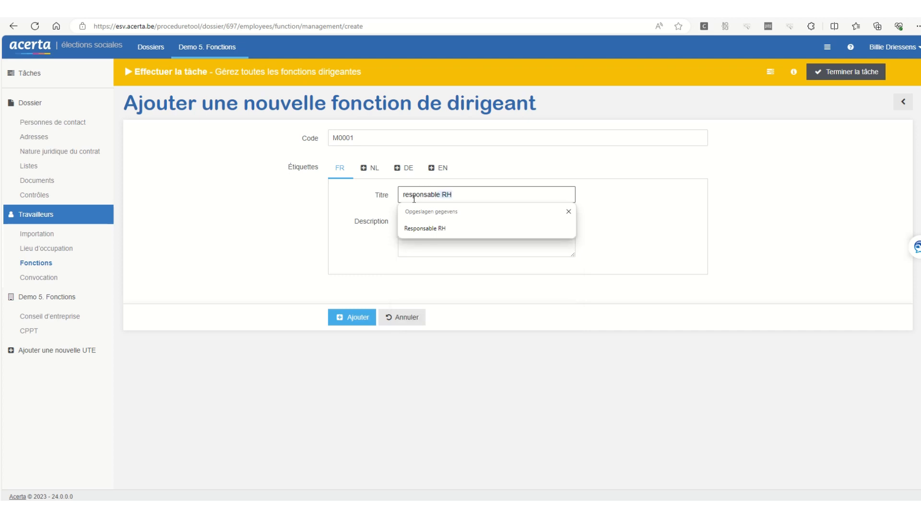
key(Tab)
text(/)
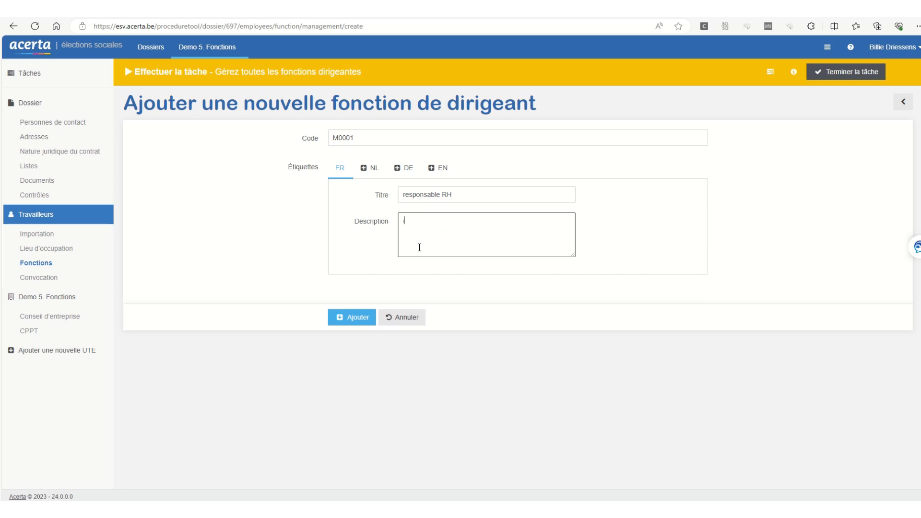
click(341, 321)
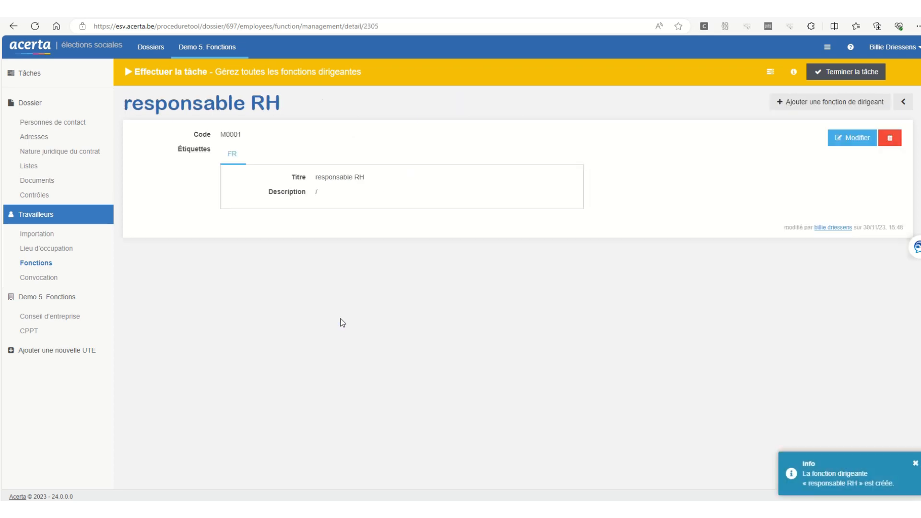
- Review the details of the "responsable RH" function from the executive functions list, and return to the list
click(903, 101)
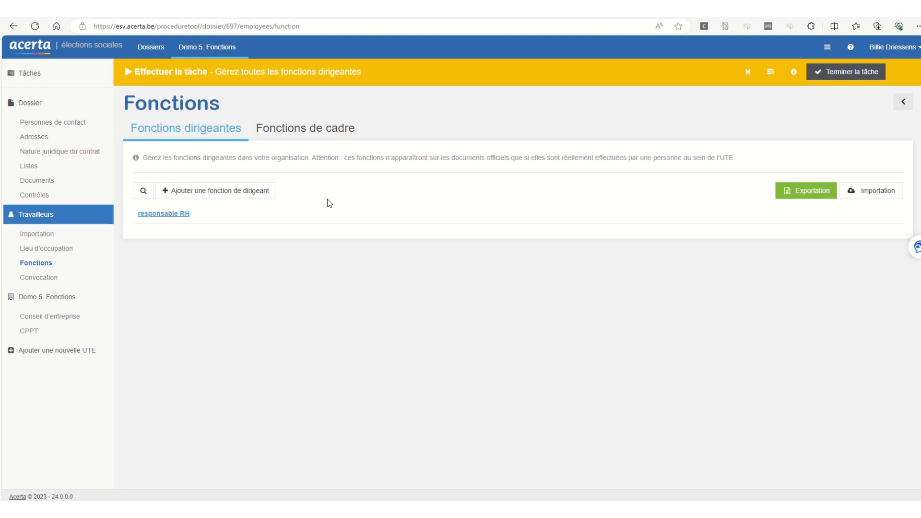
click(190, 214)
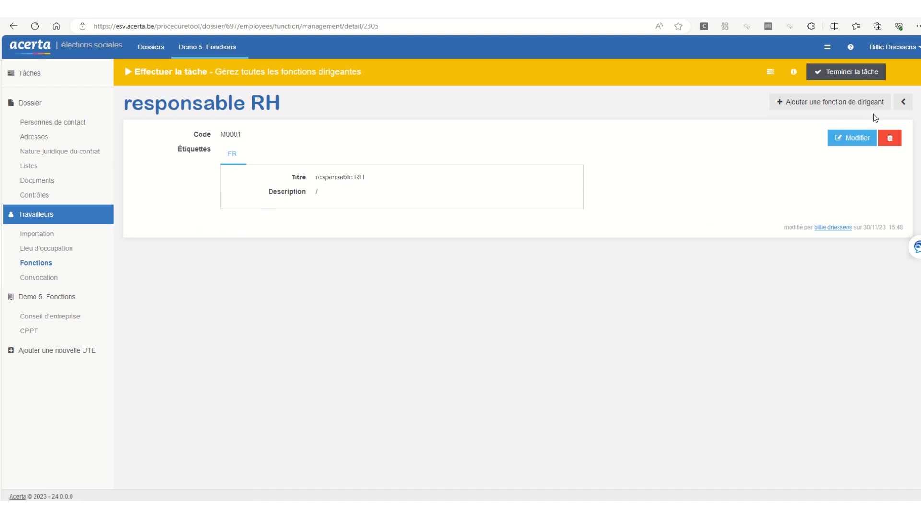
click(905, 106)
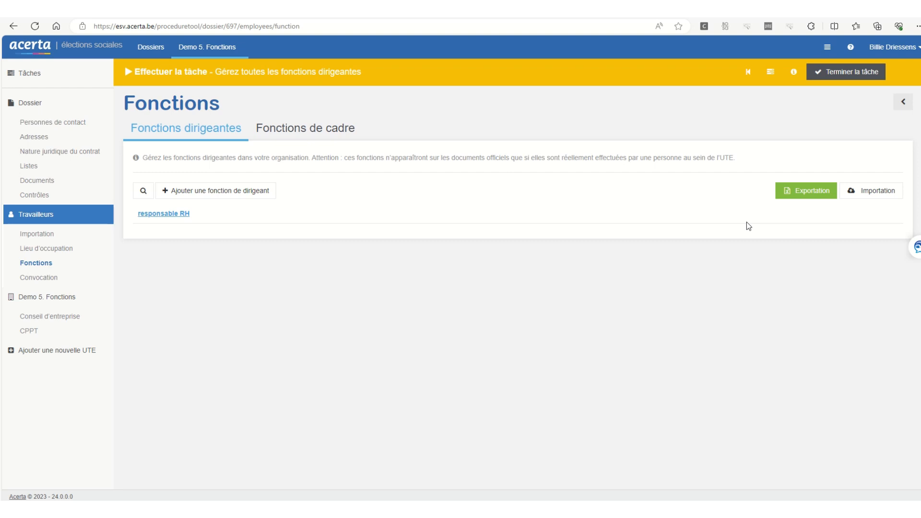
- Import the executive functions from the Excel file export_managementfunctions_20231130_094631 and complete the executive functions task
click(885, 196)
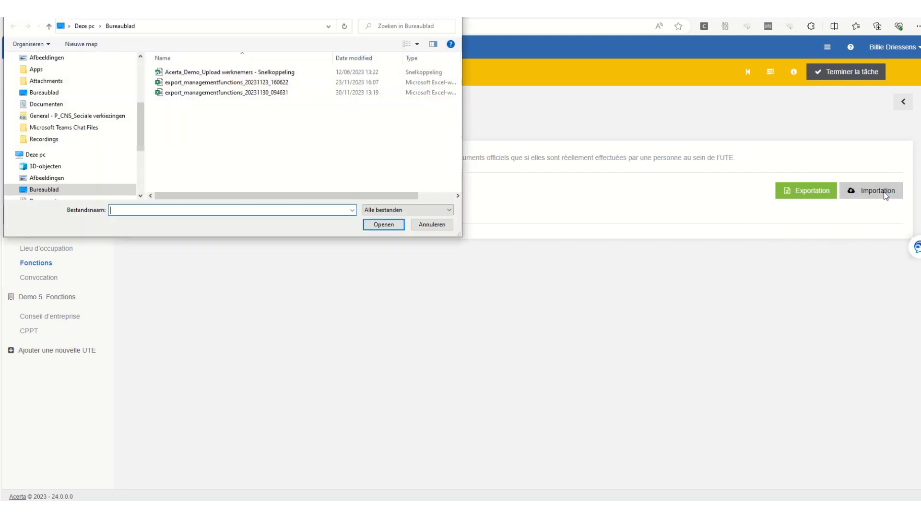
double_click(321, 92)
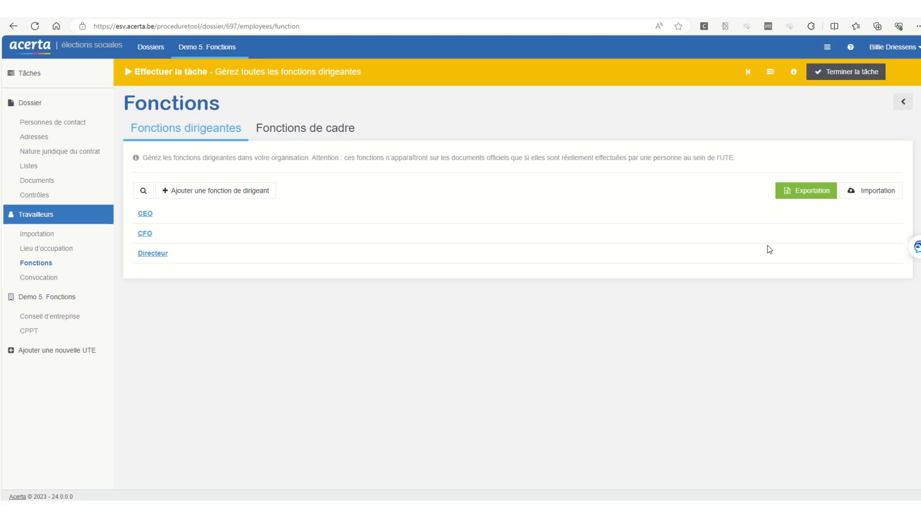
click(851, 77)
click(850, 77)
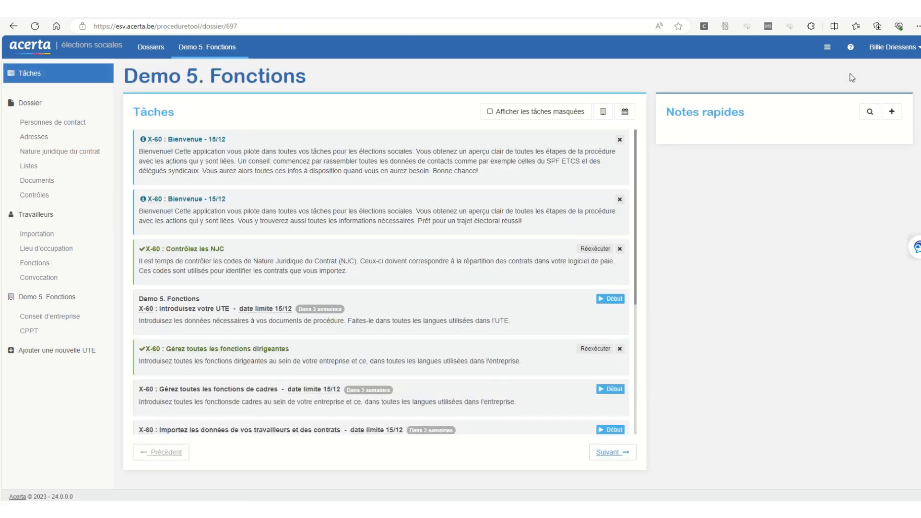
- Start the "Gérez toutes les fonctions de cadres" task and complete it without adding any function
scroll(430, 292, down, 1)
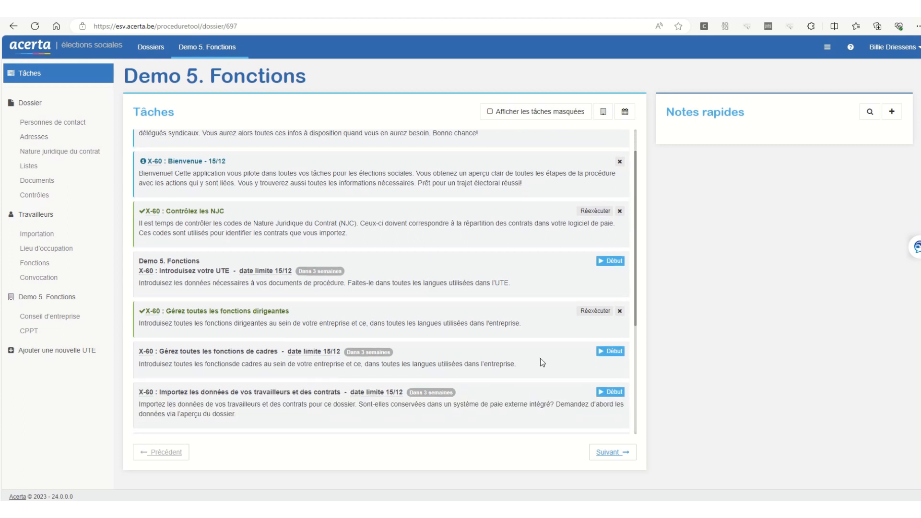
click(602, 352)
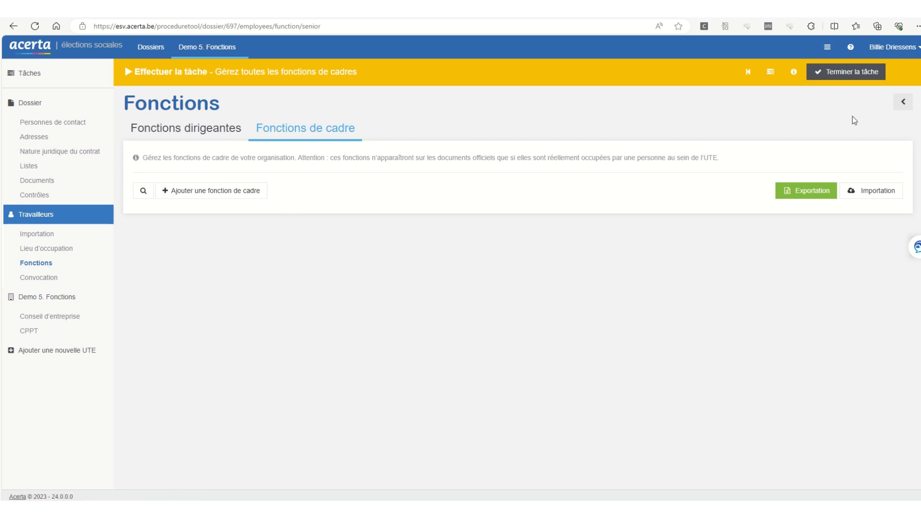
click(847, 78)
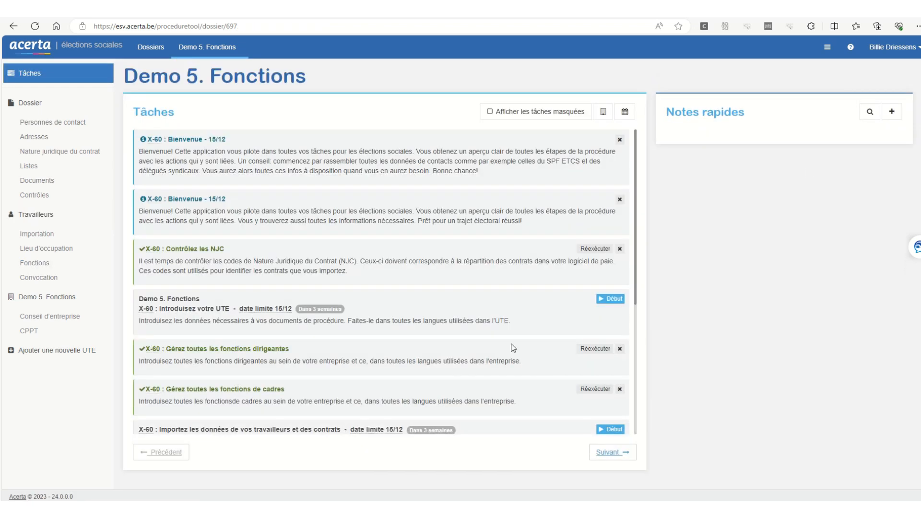
- Start the "Indiquez les fonctions" task for Demo 5. Fonctions and open the CEO function's assignment for editing
scroll(507, 343, down, 2)
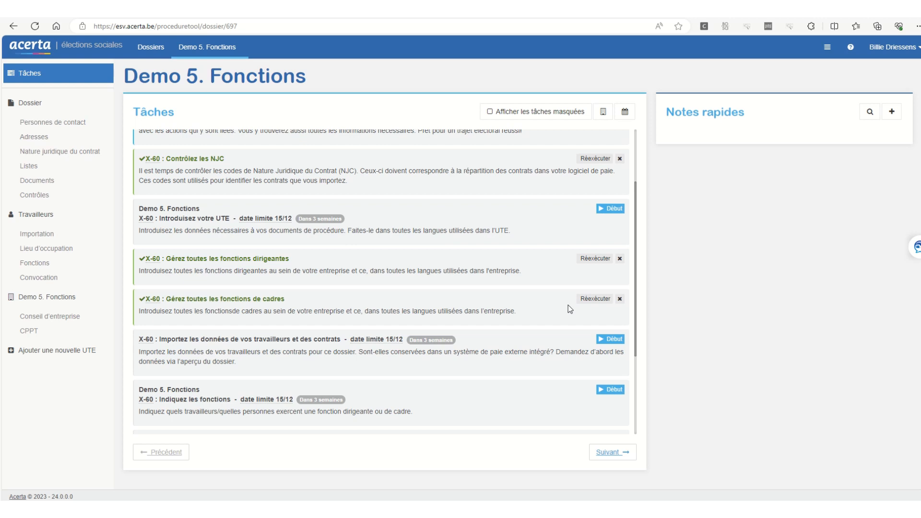
scroll(568, 305, down, 2)
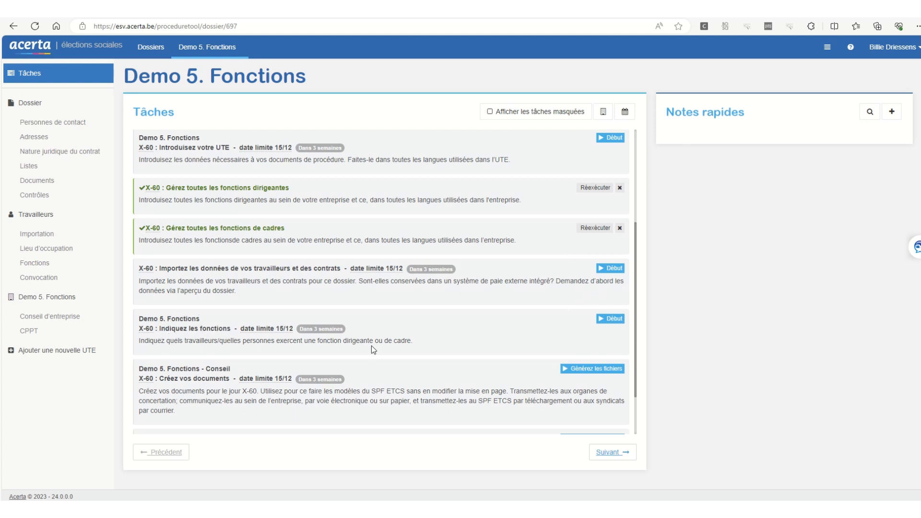
click(613, 319)
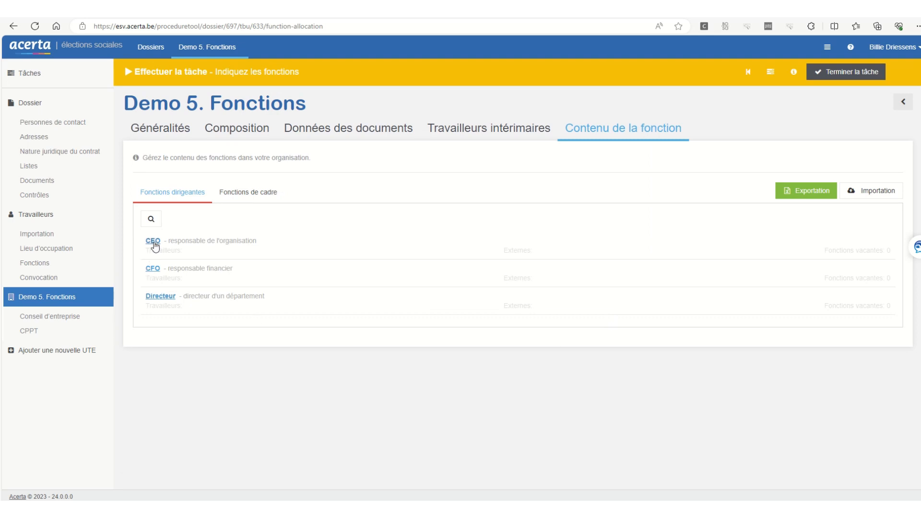
click(153, 242)
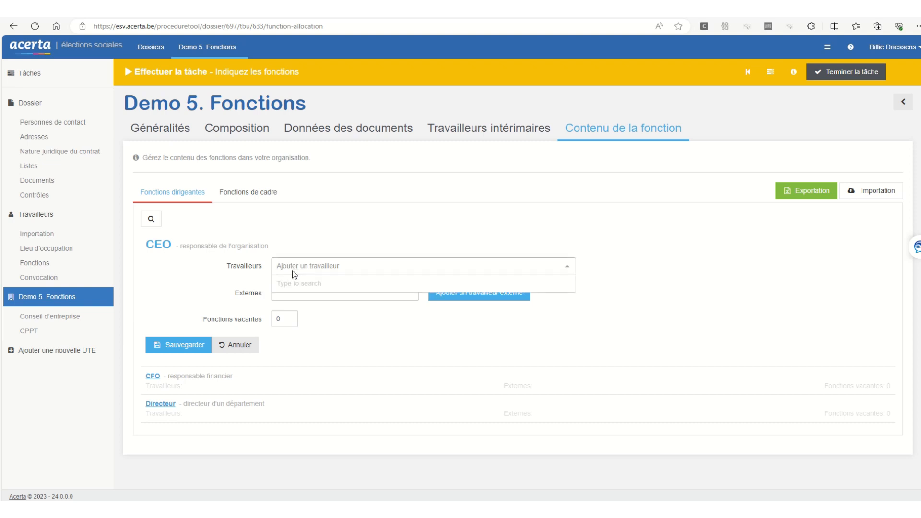
click(325, 317)
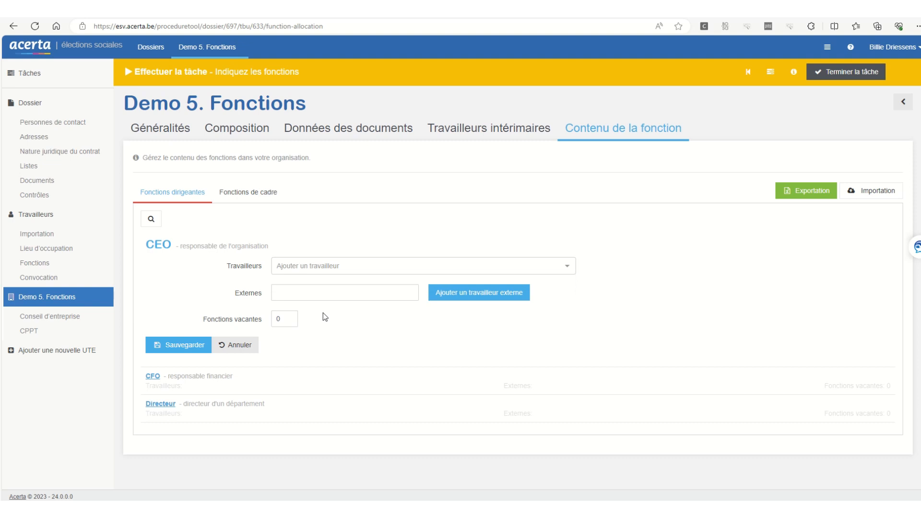
- Add an external worker by first name to the CEO function, leave vacant functions at 0, and save the assignment
click(320, 293)
text(Rima)
click(445, 296)
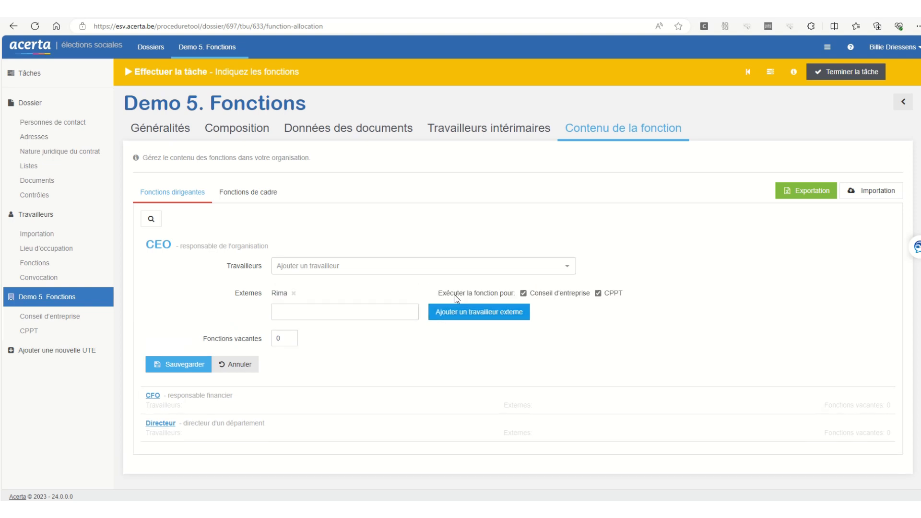
click(290, 337)
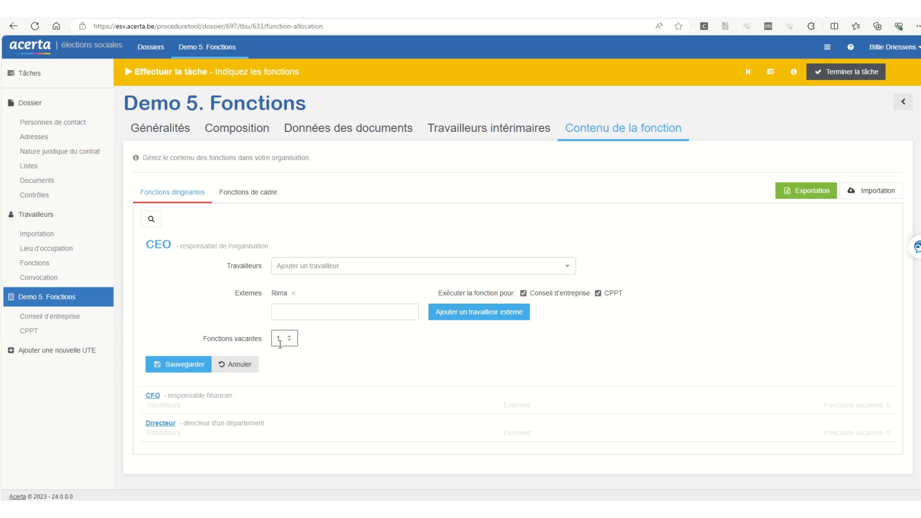
click(289, 341)
click(184, 366)
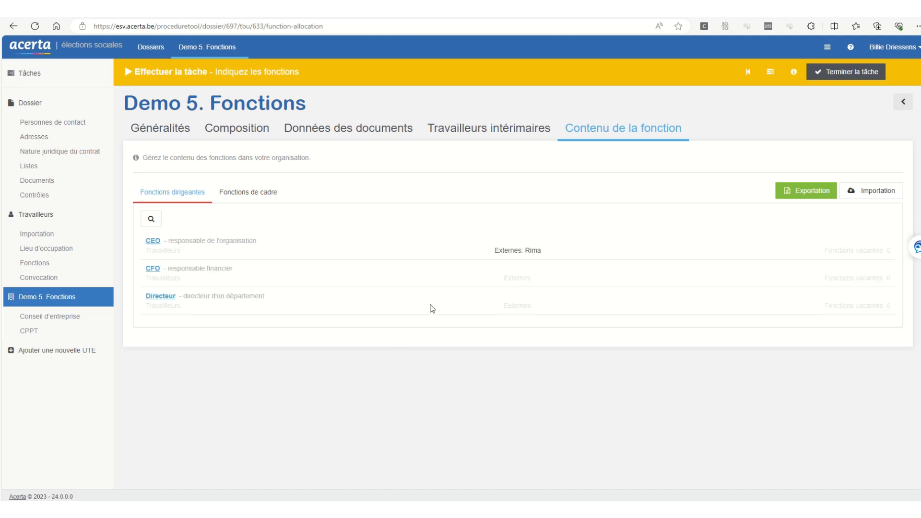
- Check the assignments for the cadre functions, return to the executive functions, and complete the "Indiquez les fonctions" task
click(268, 194)
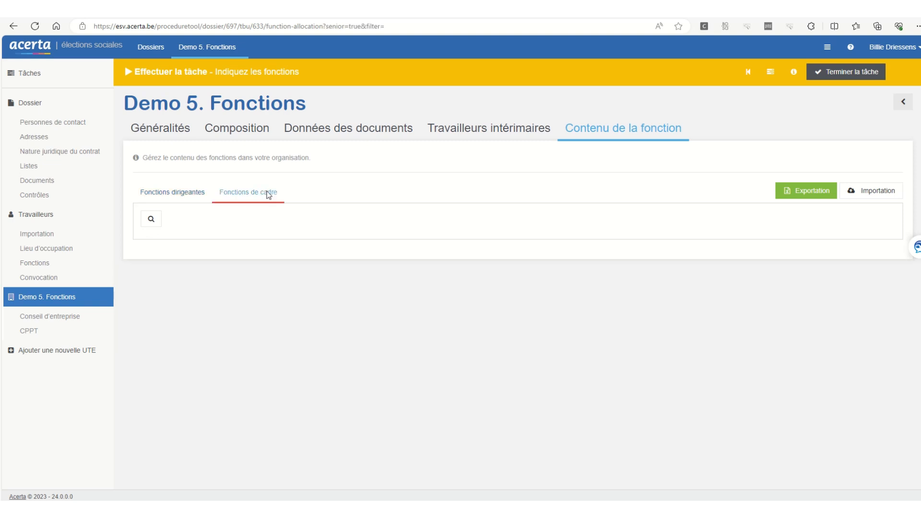
click(189, 193)
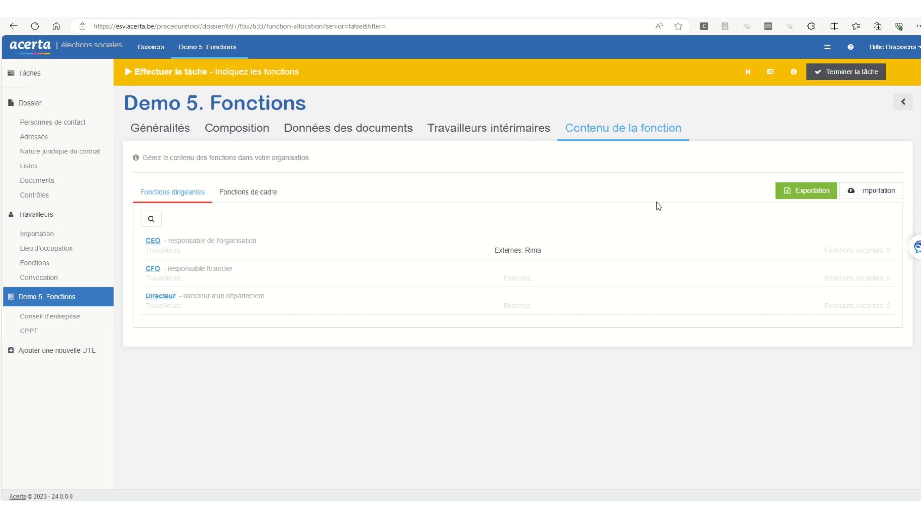
click(845, 72)
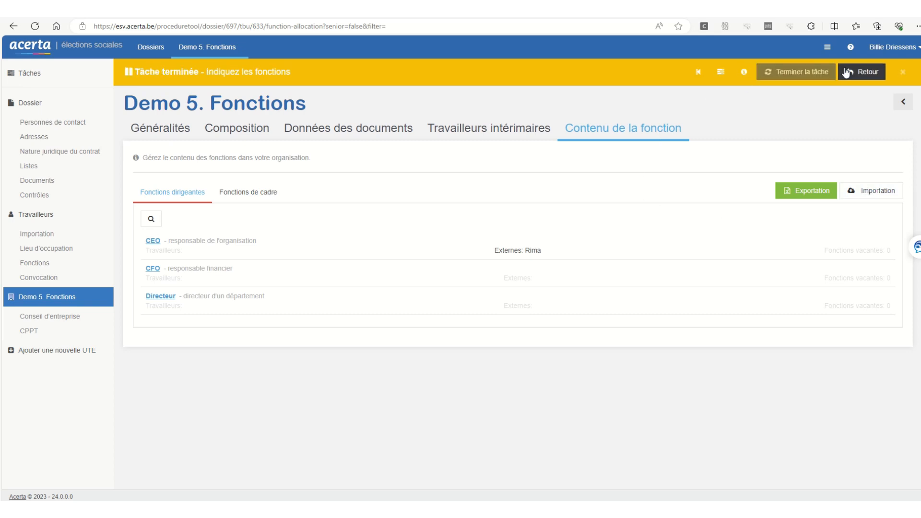
mouse_move(421, 22)
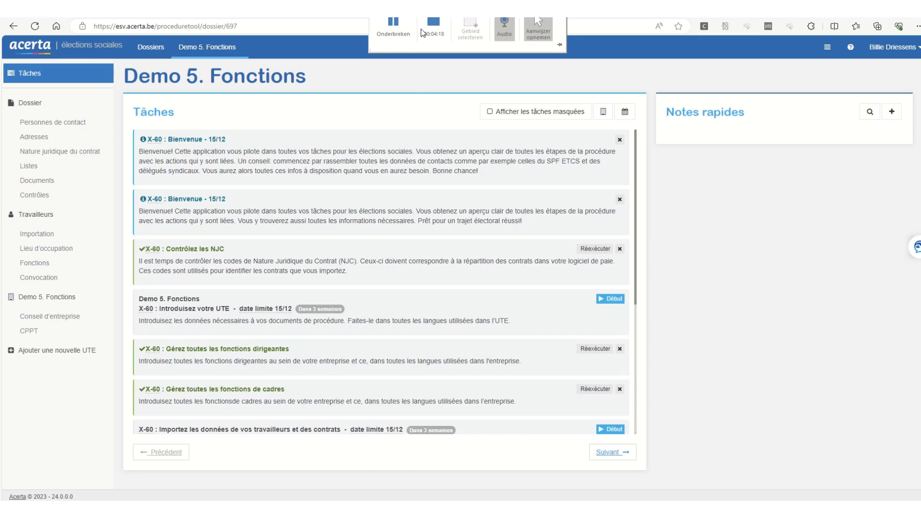